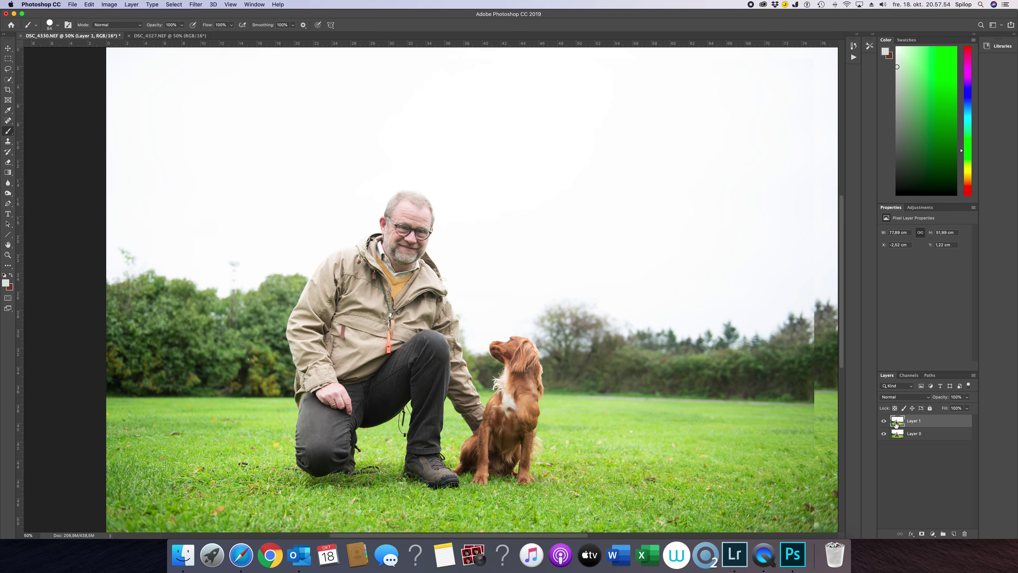
# Step: Lower Layer 1's opacity to about 46% and move the layer until the man lines up with the photo beneath
pyautogui.click(966, 397)
pyautogui.moveTo(967, 408); pyautogui.dragTo(948, 412)
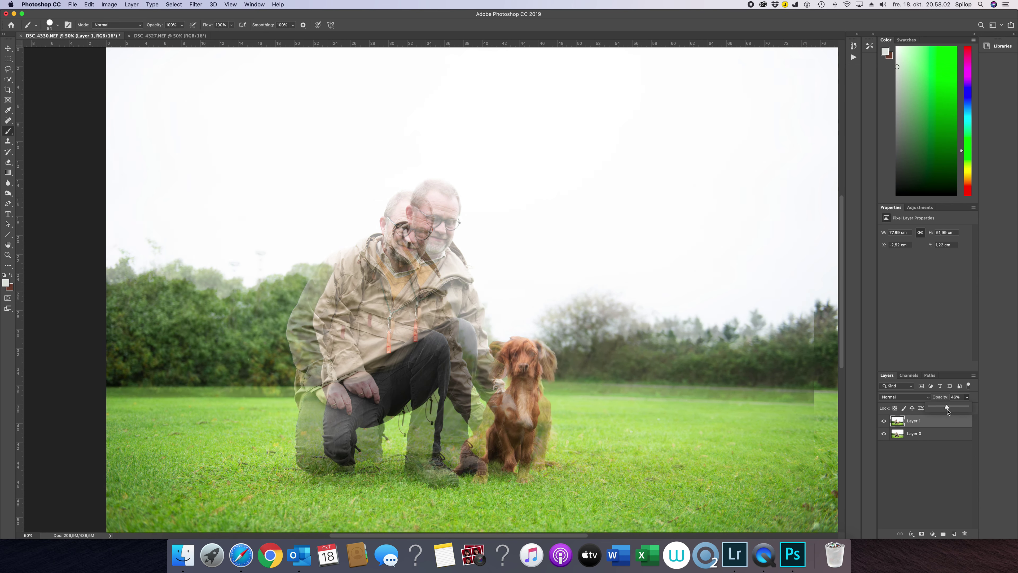
pyautogui.click(7, 49)
pyautogui.moveTo(391, 289); pyautogui.dragTo(419, 299)
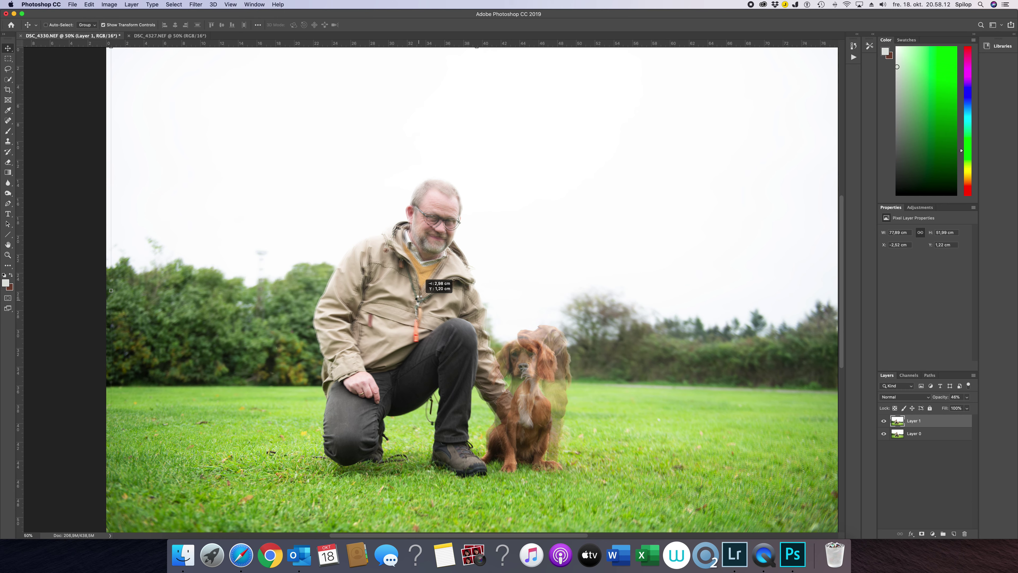
pyautogui.moveTo(420, 299); pyautogui.dragTo(419, 300)
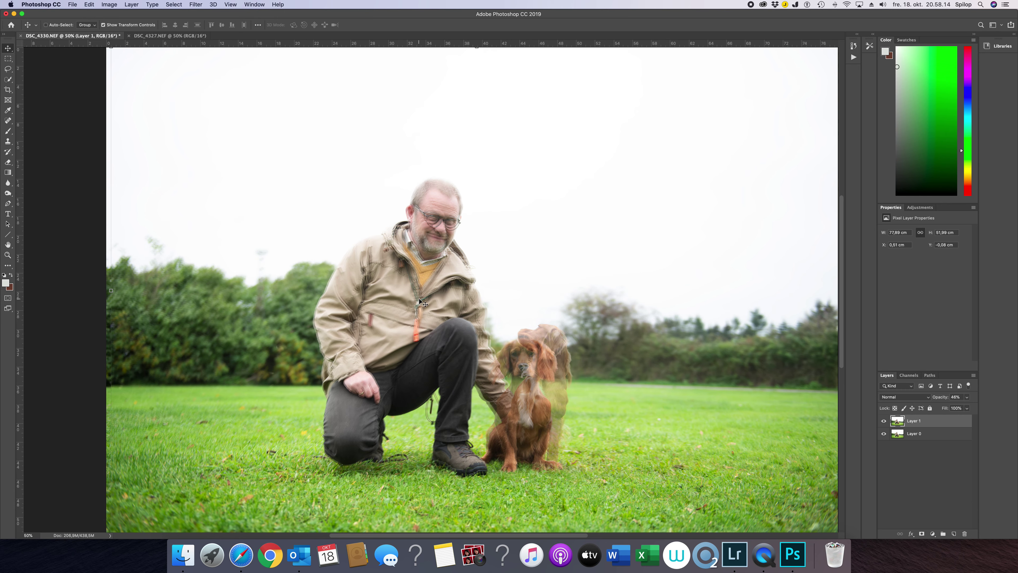
# Step: Restore Layer 1's opacity to 100% and add a layer mask inverted to black
pyautogui.click(966, 397)
pyautogui.moveTo(952, 408); pyautogui.dragTo(975, 408)
pyautogui.click(900, 423)
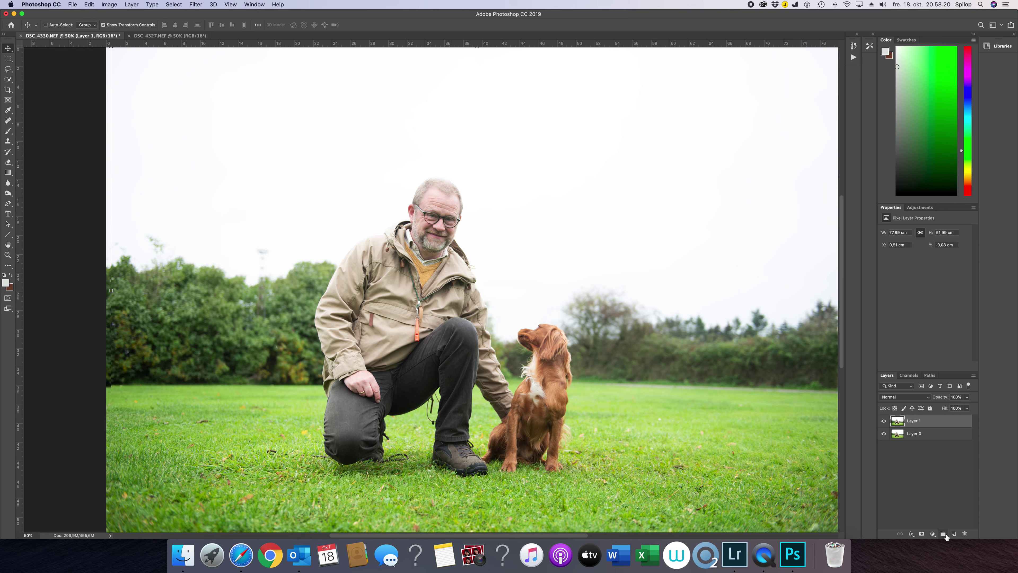
pyautogui.click(922, 534)
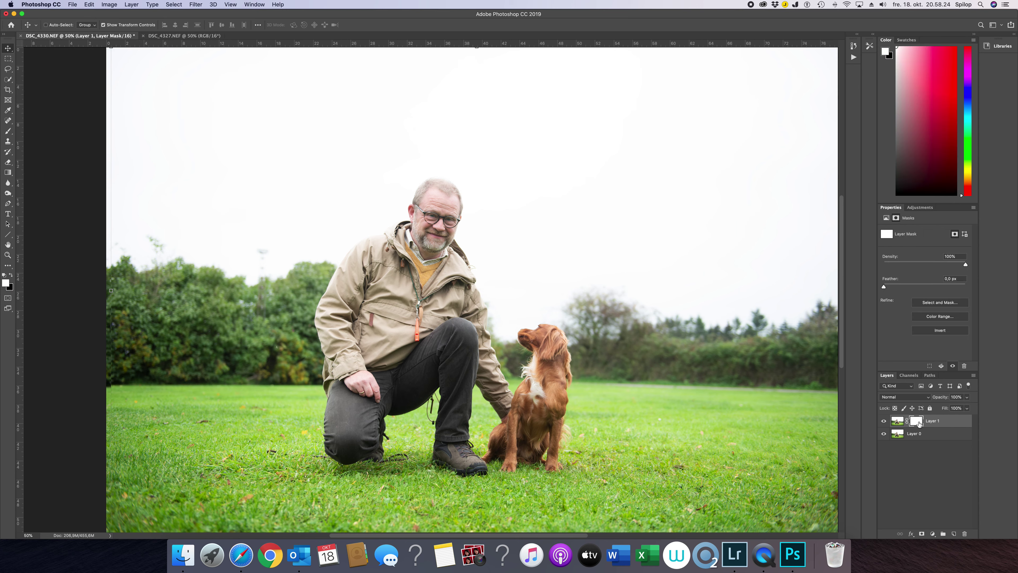
pyautogui.click(938, 331)
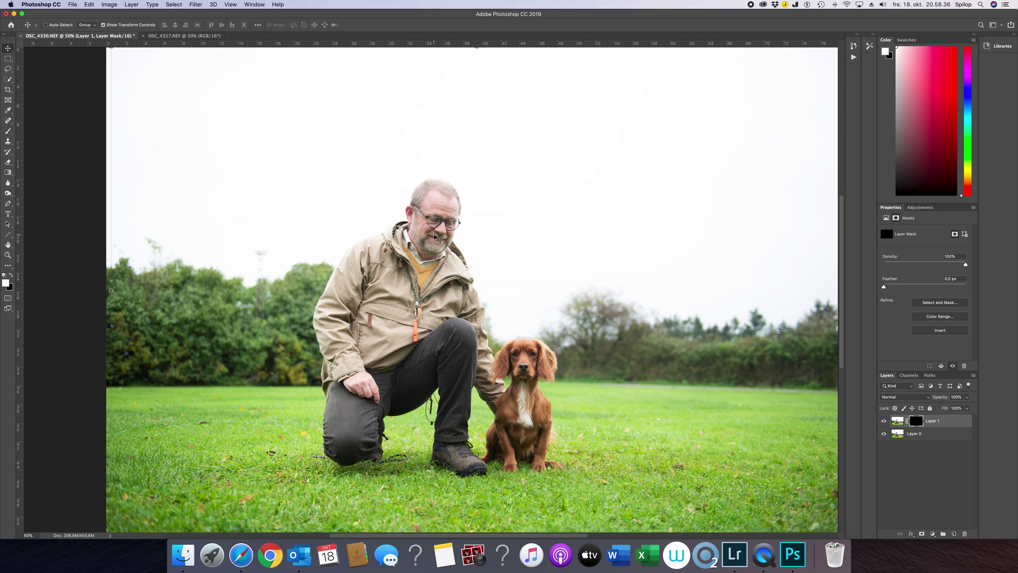
# Step: Paint white on Layer 1's mask with an enlarged brush over the man's head to bring in the camera-facing face
pyautogui.press('b')
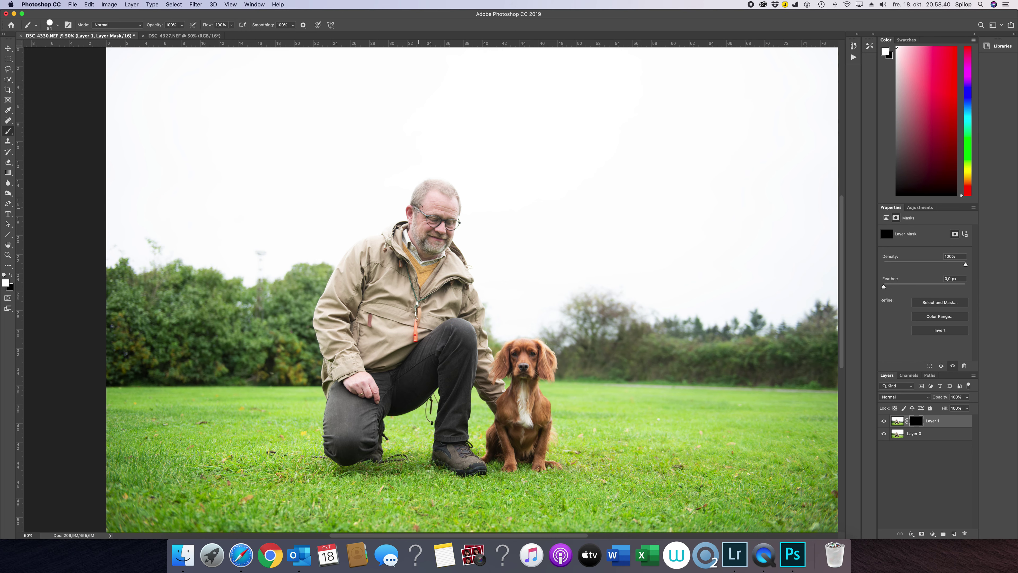
pyautogui.moveTo(419, 209)
pyautogui.mouseDown()
pyautogui.moveTo(465, 208)
pyautogui.moveTo(440, 212)
pyautogui.moveTo(455, 210)
pyautogui.moveTo(459, 225)
pyautogui.moveTo(451, 222)
pyautogui.mouseUp()
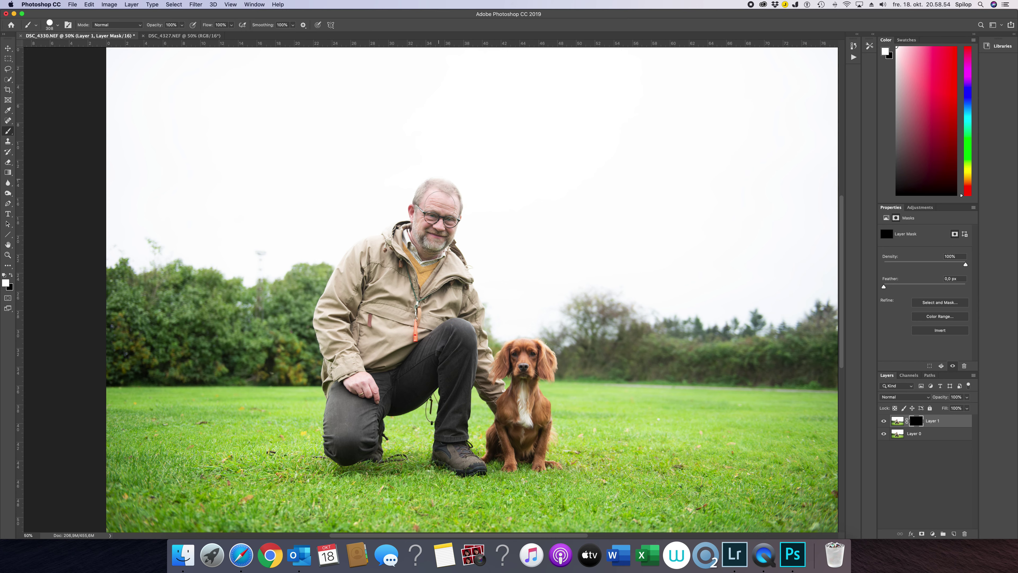
pyautogui.moveTo(453, 193)
pyautogui.mouseDown()
pyautogui.moveTo(456, 205)
pyautogui.moveTo(451, 196)
pyautogui.mouseUp()
# Step: Move Layer 1 slightly left and down so the revealed head fits the collar and jacket underneath
pyautogui.press('super+plus')
pyautogui.press('super+plus')
pyautogui.press('super+plus')
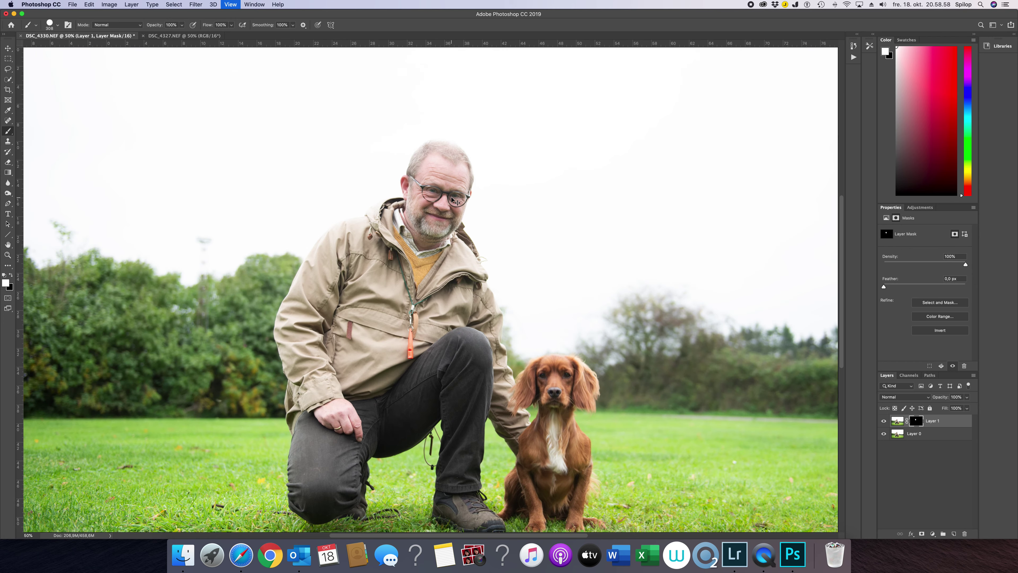
pyautogui.scroll(6, 451, 199)
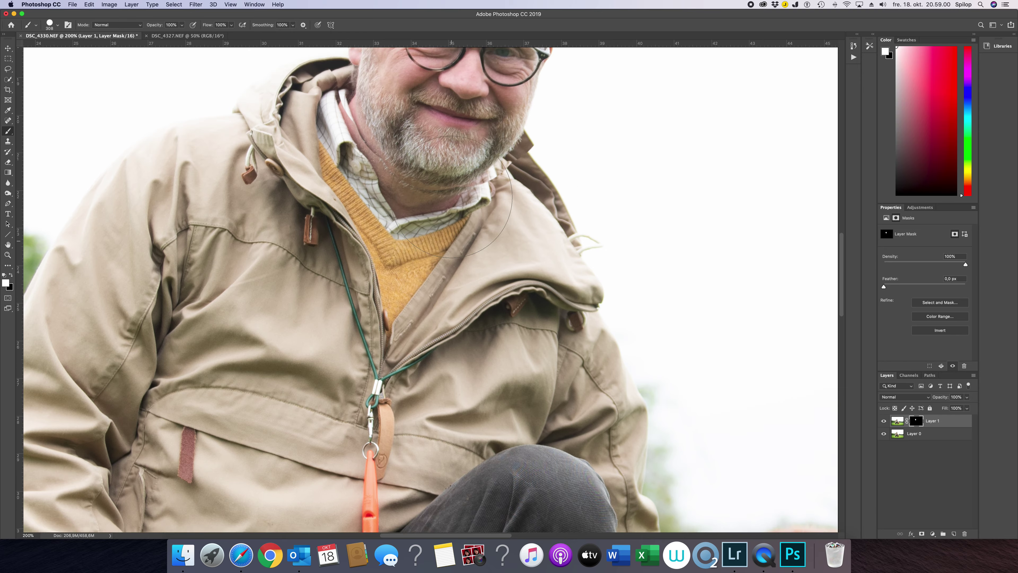
pyautogui.scroll(1, 452, 196)
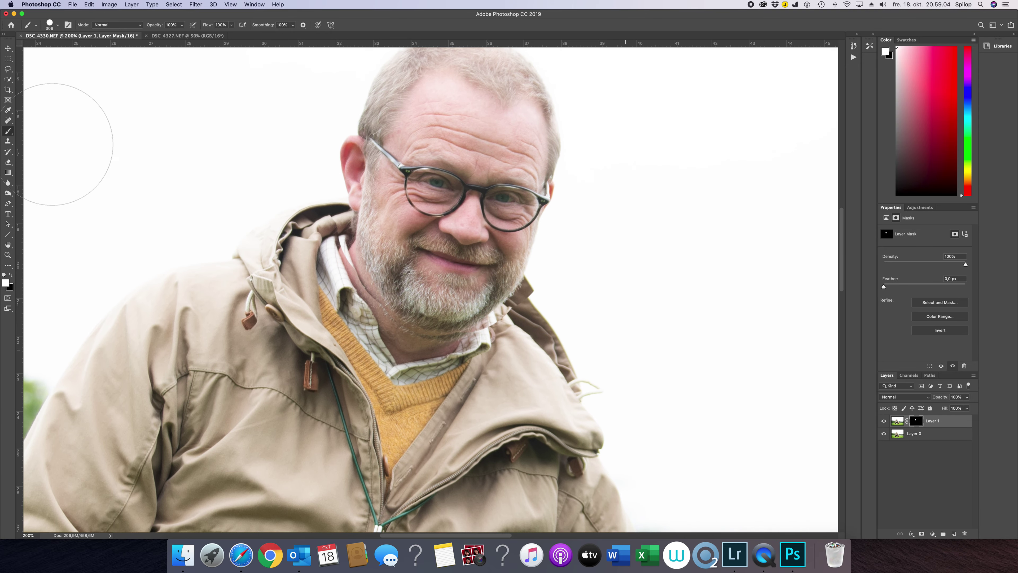
pyautogui.click(8, 48)
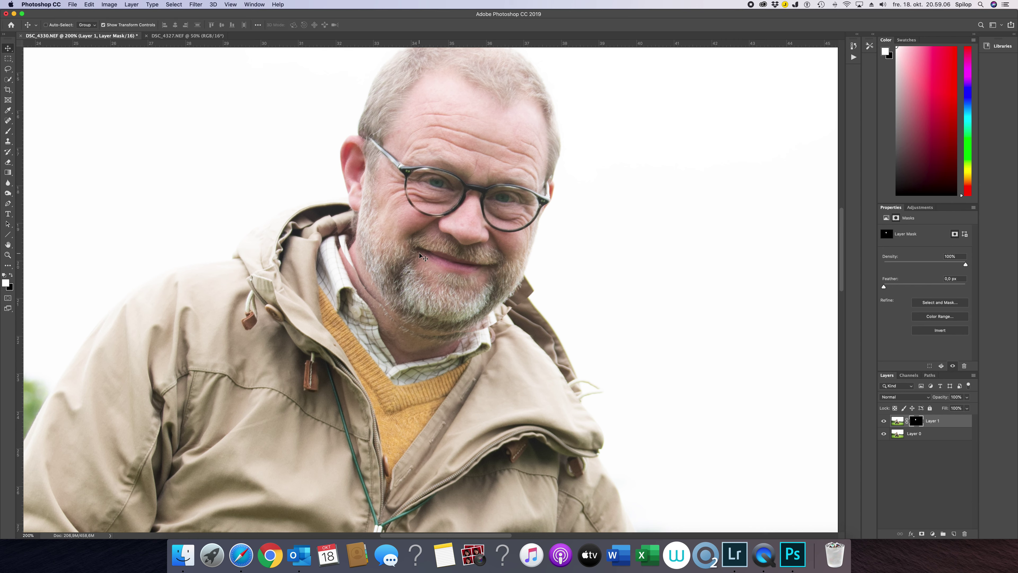
pyautogui.moveTo(411, 254); pyautogui.dragTo(404, 257)
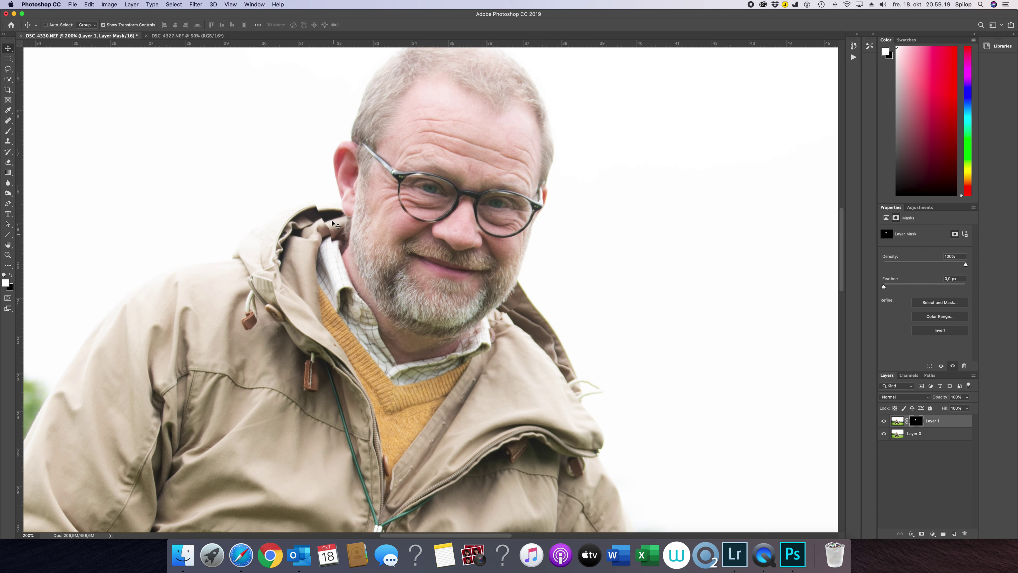
# Step: Paint black on the mask with a smaller brush over the hood below the ear to restore the underlying jacket
pyautogui.press('b')
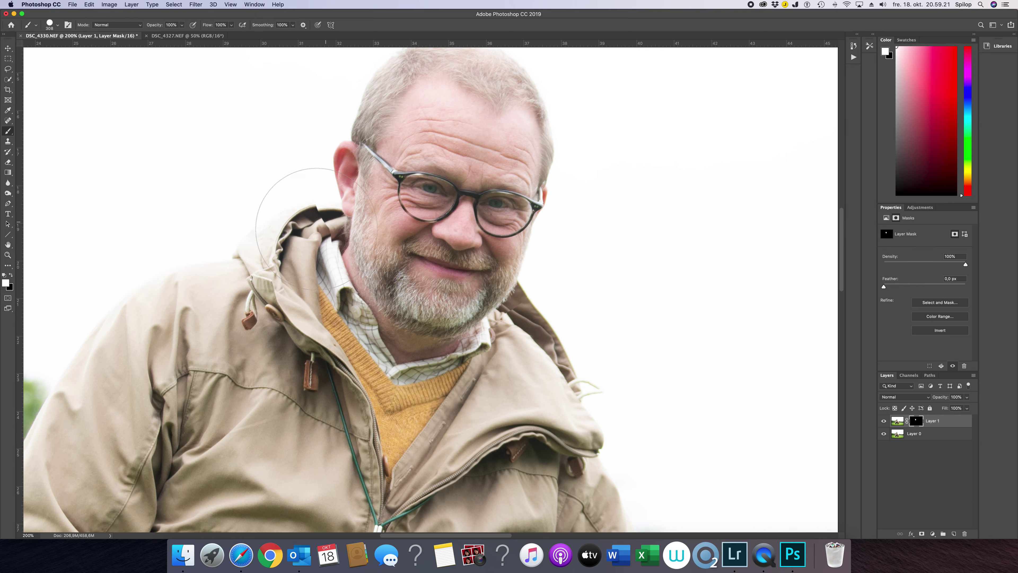
pyautogui.hscroll(-1, 276, 246)
pyautogui.moveTo(276, 246); pyautogui.dragTo(216, 255)
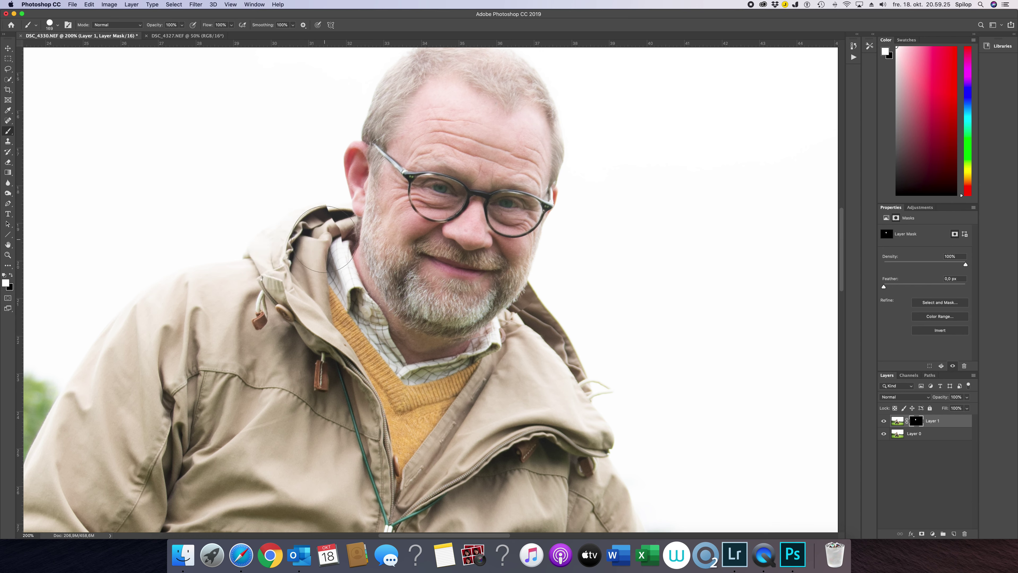
pyautogui.press('x')
pyautogui.click(325, 231)
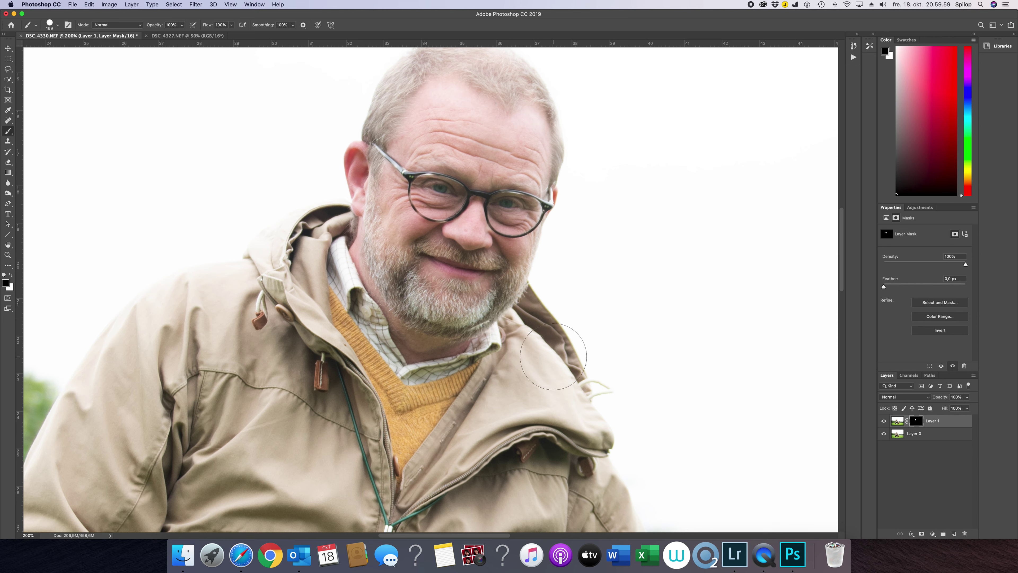
# Step: Refine the mask along the jaw, neck and shirt collar with a smaller brush, alternating between white and black
pyautogui.press('x')
pyautogui.moveTo(537, 305)
pyautogui.mouseDown()
pyautogui.moveTo(523, 303)
pyautogui.moveTo(516, 279)
pyautogui.mouseUp()
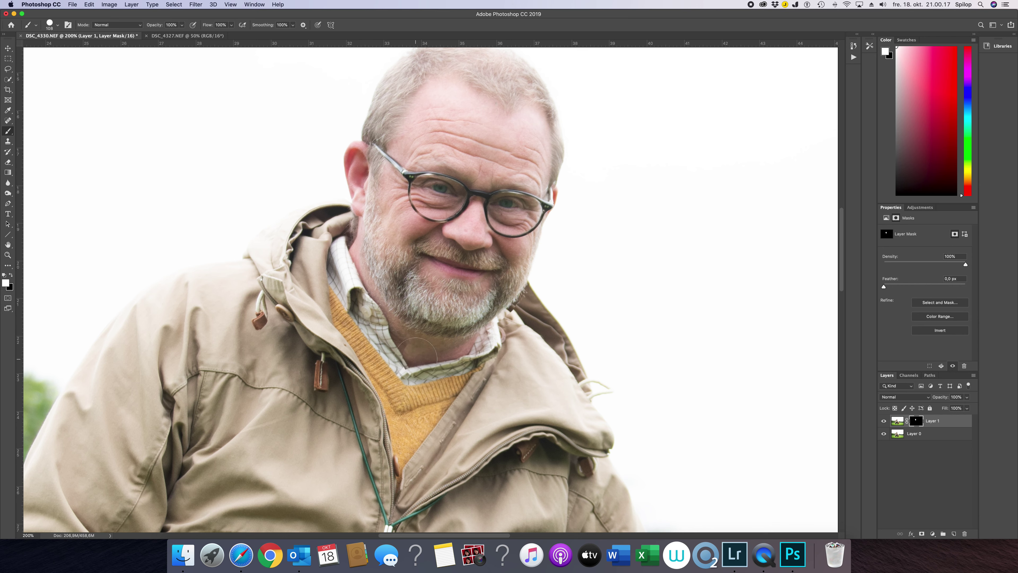
pyautogui.press('x')
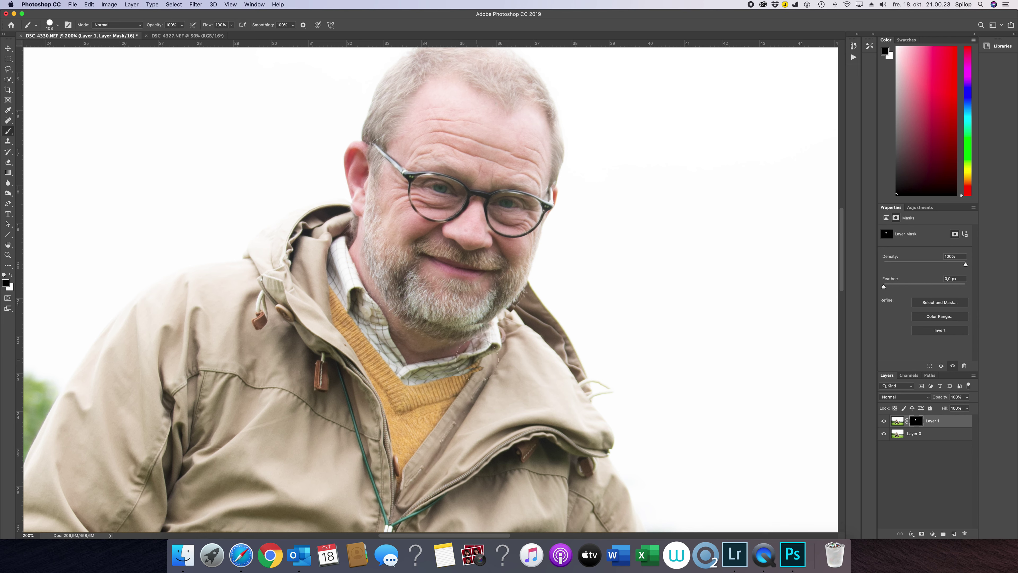
pyautogui.press('x')
pyautogui.press('x')
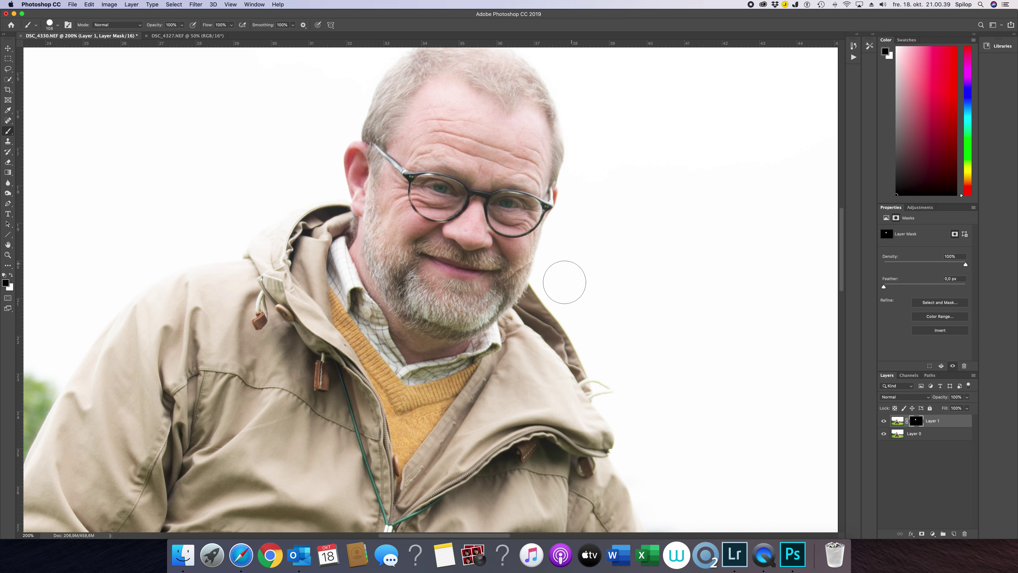
pyautogui.press('x')
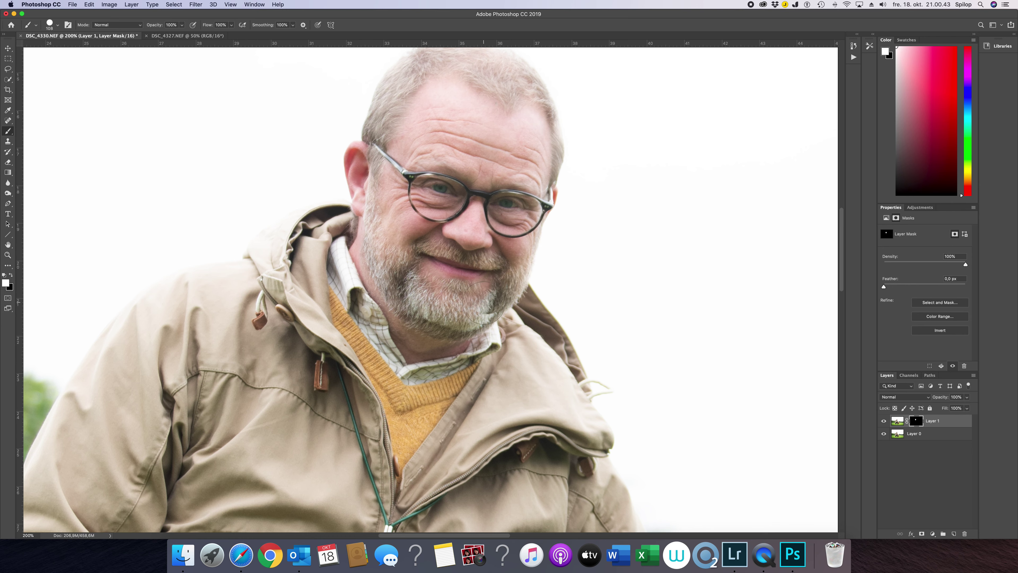
pyautogui.press('x')
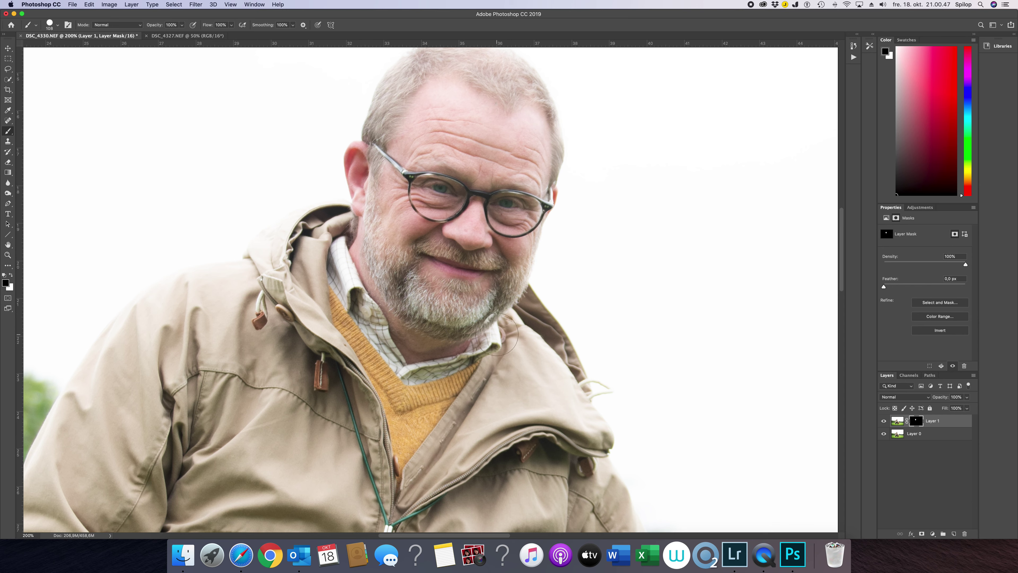
pyautogui.press('x')
pyautogui.press('x')
pyautogui.press('x')
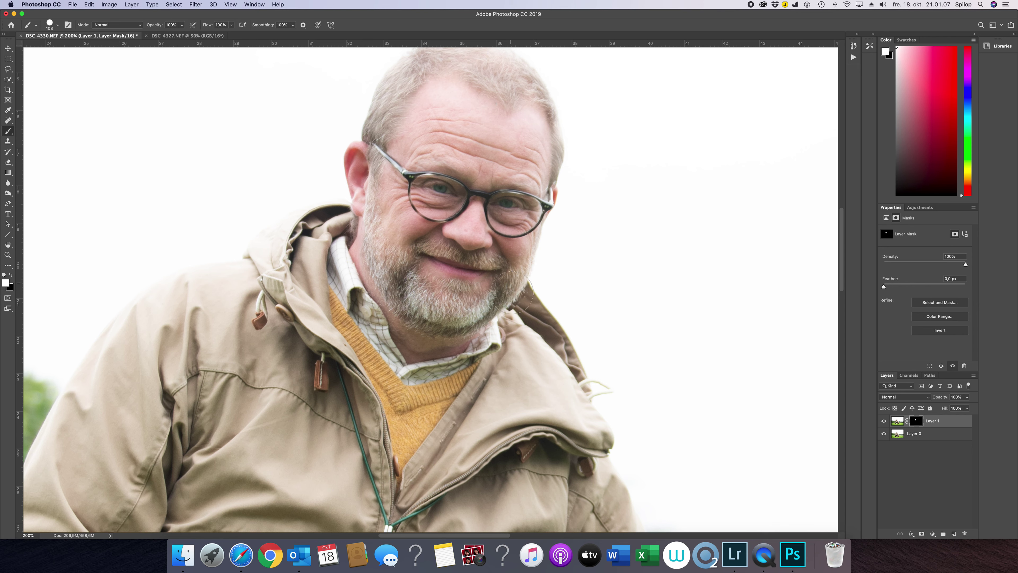
# Step: Paint white on the mask over the hood beside the beard, the jacket lapel, the sweater and the shirt collar
pyautogui.click(519, 305)
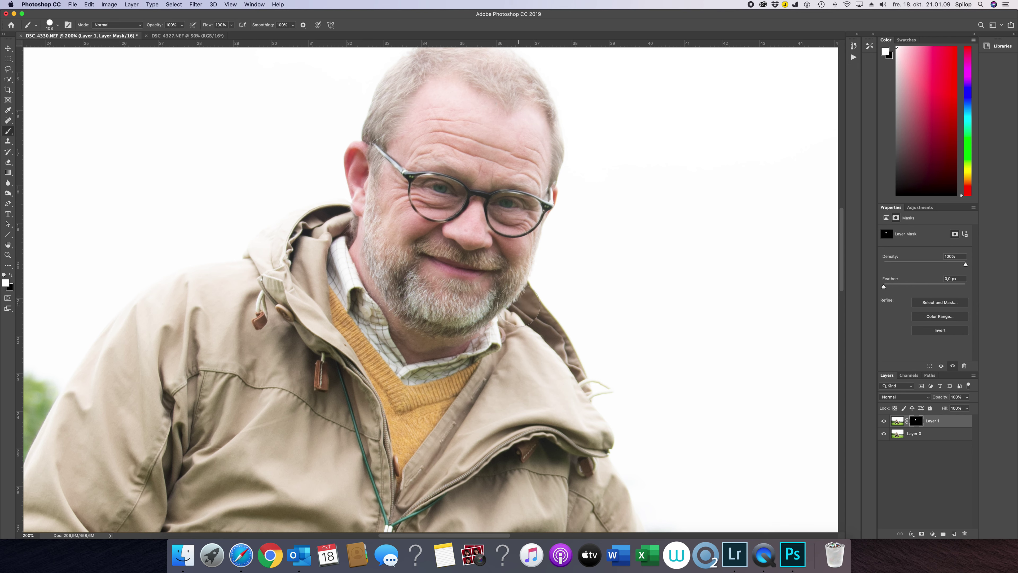
pyautogui.moveTo(529, 311)
pyautogui.mouseDown()
pyautogui.moveTo(642, 440)
pyautogui.moveTo(622, 436)
pyautogui.moveTo(616, 416)
pyautogui.moveTo(624, 440)
pyautogui.moveTo(607, 427)
pyautogui.moveTo(557, 349)
pyautogui.moveTo(615, 430)
pyautogui.moveTo(573, 408)
pyautogui.moveTo(631, 435)
pyautogui.moveTo(579, 425)
pyautogui.moveTo(625, 440)
pyautogui.moveTo(593, 440)
pyautogui.moveTo(560, 414)
pyautogui.moveTo(586, 429)
pyautogui.moveTo(527, 412)
pyautogui.moveTo(509, 415)
pyautogui.moveTo(581, 423)
pyautogui.moveTo(522, 427)
pyautogui.moveTo(462, 459)
pyautogui.moveTo(479, 449)
pyautogui.moveTo(439, 449)
pyautogui.moveTo(481, 385)
pyautogui.moveTo(553, 349)
pyautogui.moveTo(557, 364)
pyautogui.moveTo(506, 338)
pyautogui.moveTo(457, 357)
pyautogui.moveTo(411, 441)
pyautogui.mouseUp()
pyautogui.moveTo(403, 392)
pyautogui.mouseDown()
pyautogui.moveTo(355, 312)
pyautogui.moveTo(351, 246)
pyautogui.moveTo(346, 256)
pyautogui.moveTo(369, 213)
pyautogui.moveTo(368, 143)
pyautogui.moveTo(364, 190)
pyautogui.moveTo(386, 329)
pyautogui.mouseUp()
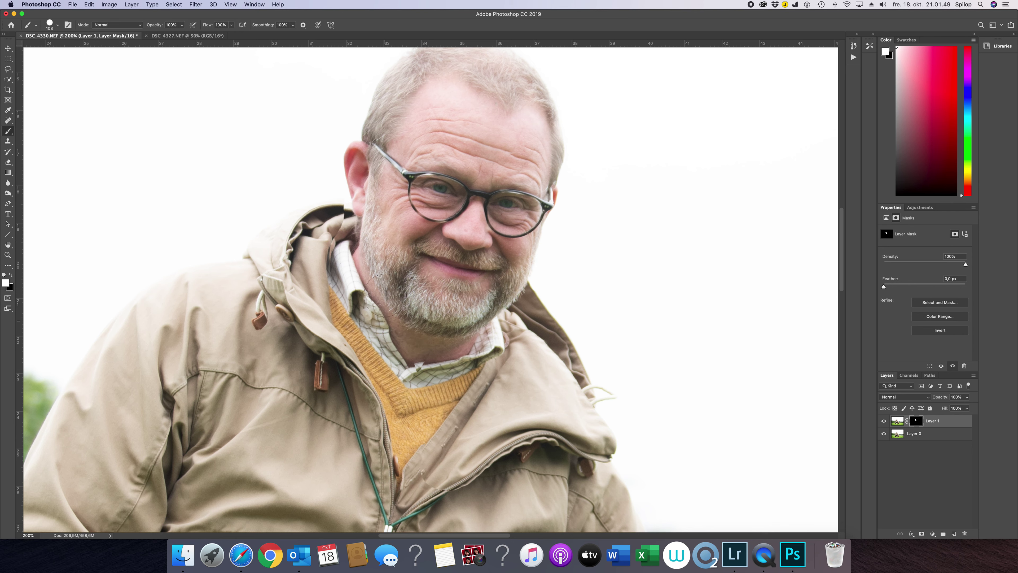
# Step: Touch up the mask with black on the hood below the ear and white along the adjoining shirt collar
pyautogui.press('x')
pyautogui.click(332, 219)
pyautogui.moveTo(334, 219)
pyautogui.mouseDown()
pyautogui.moveTo(351, 213)
pyautogui.moveTo(320, 225)
pyautogui.mouseUp()
pyautogui.press('x')
pyautogui.moveTo(358, 259)
pyautogui.mouseDown()
pyautogui.moveTo(347, 257)
pyautogui.moveTo(347, 269)
pyautogui.mouseUp()
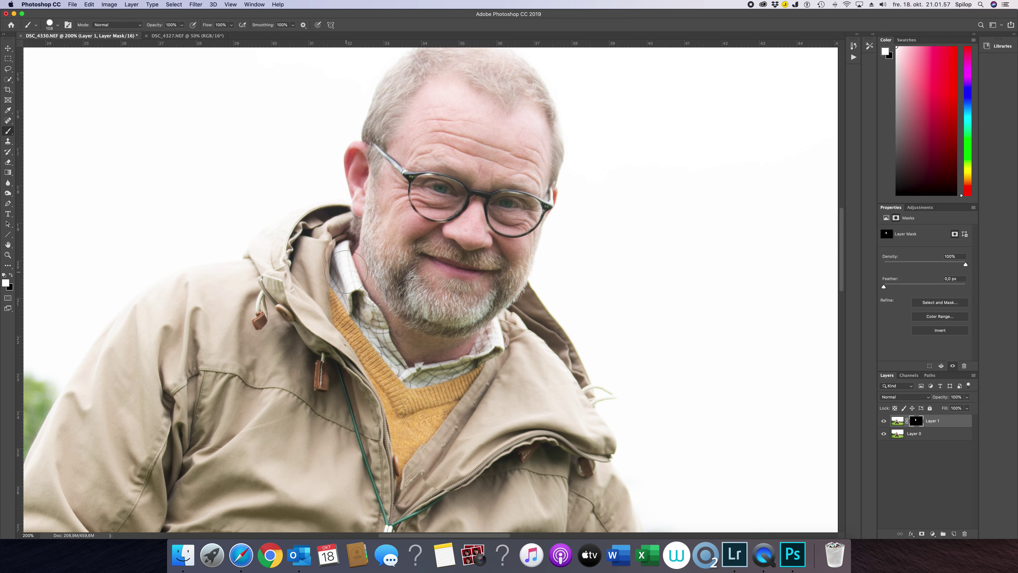
# Step: Clean up the mask where the neck meets the shirt collar below the ear, painting black with a smaller brush
pyautogui.press('x')
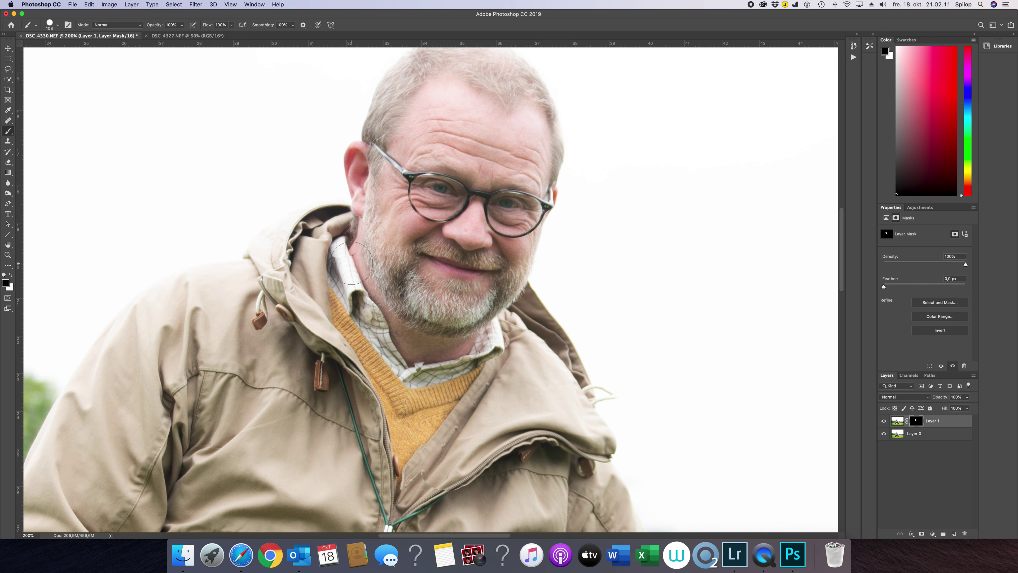
pyautogui.moveTo(351, 263); pyautogui.dragTo(340, 263)
pyautogui.press('x')
pyautogui.press('x')
pyautogui.click(363, 247)
pyautogui.click(356, 243)
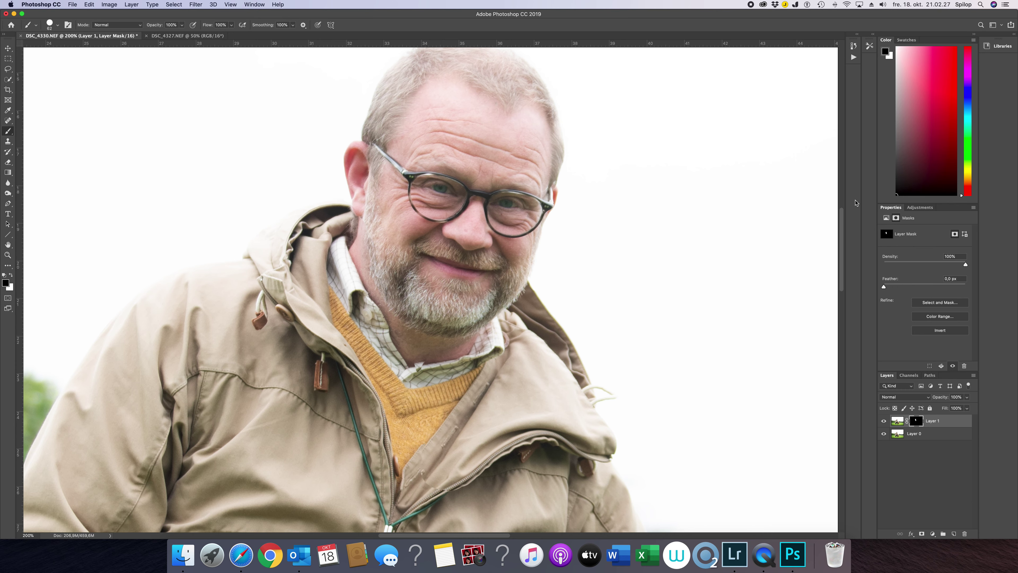
pyautogui.press('super+minus')
pyautogui.press('super+minus')
pyautogui.press('super+minus')
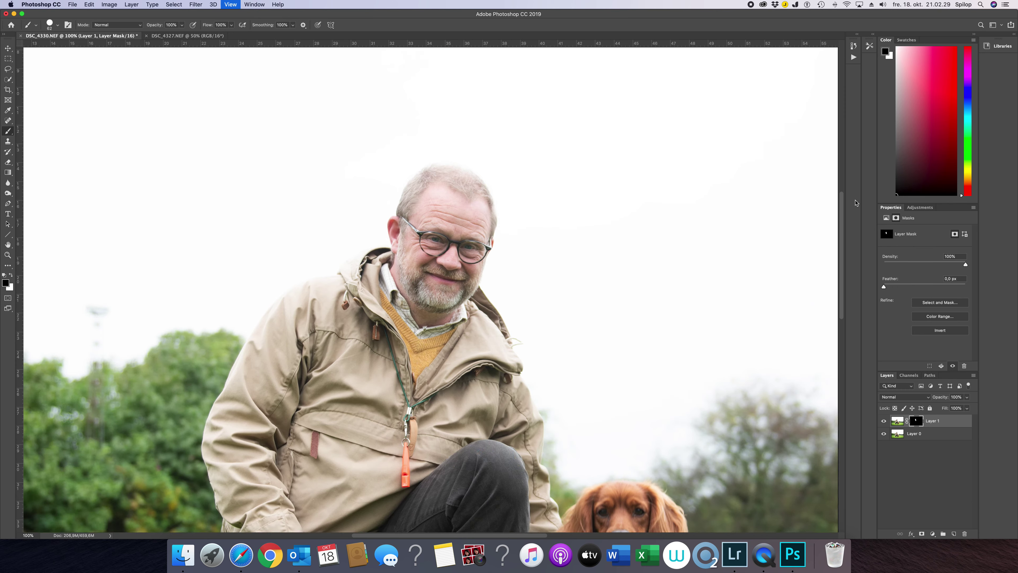
pyautogui.press('super+minus')
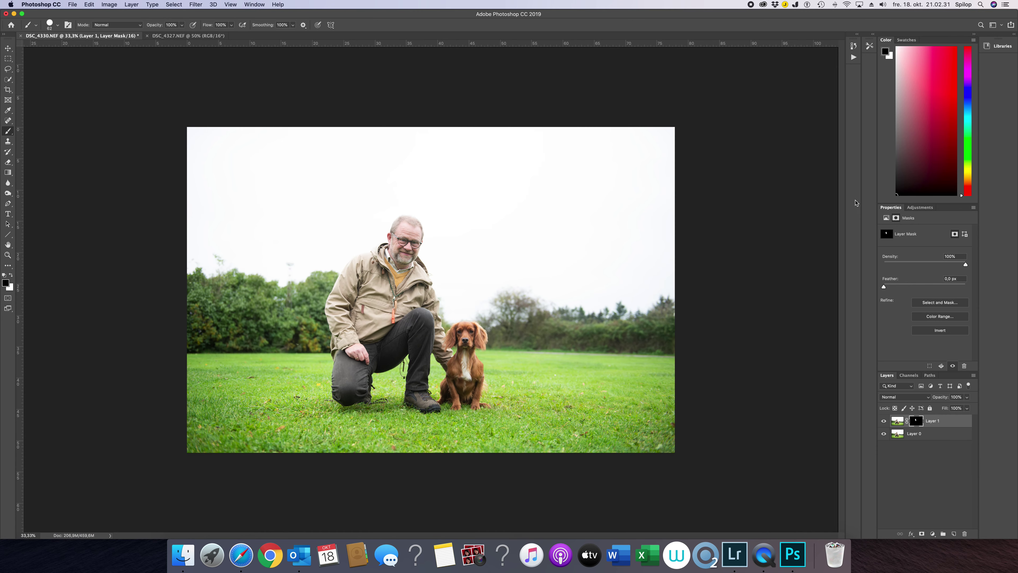